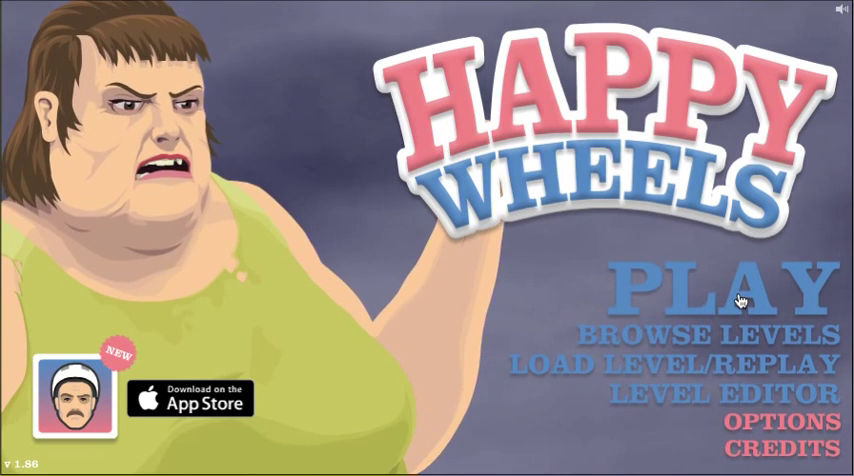
Open the featured levels list from the Happy Wheels main menu
left_click(740, 300)
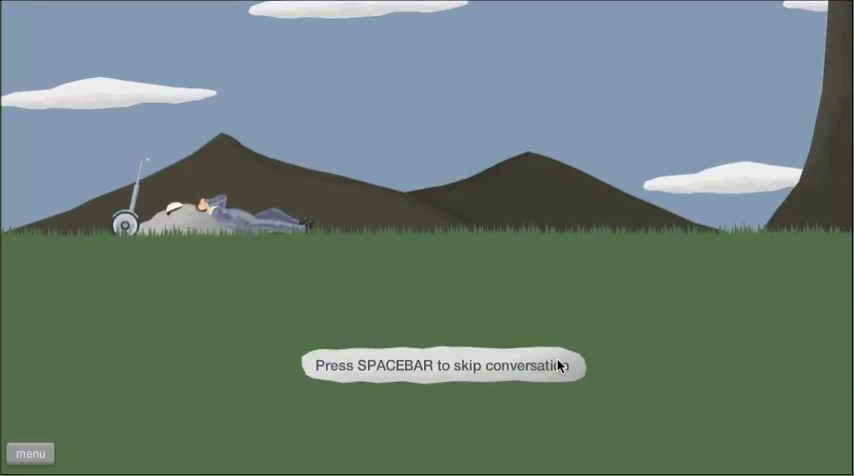
Skip the conversation and ride the segway right over the sand hill to the grey ledge
key("space")
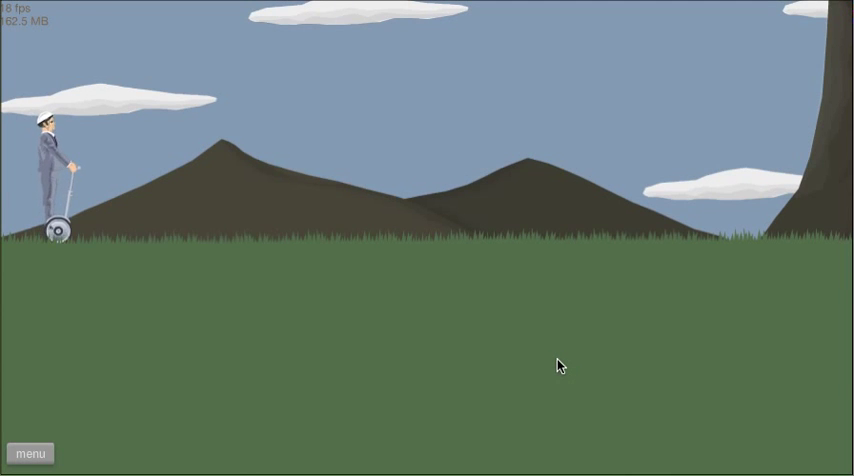
key("Up")
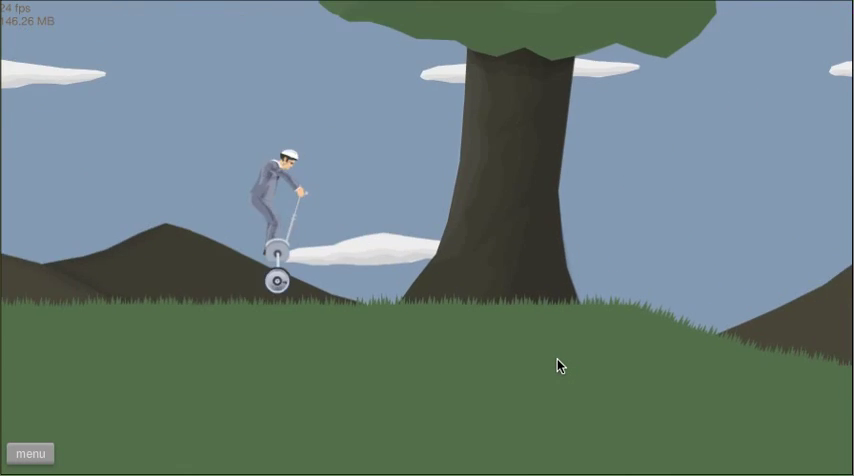
key("Up")
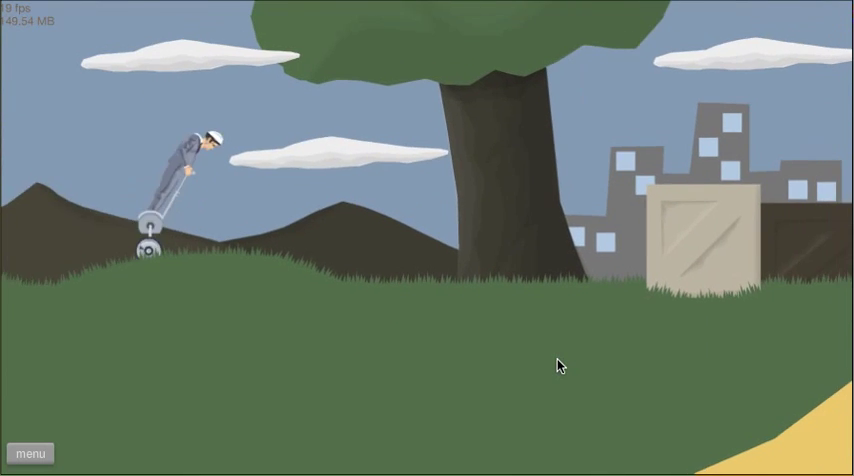
key("Up")
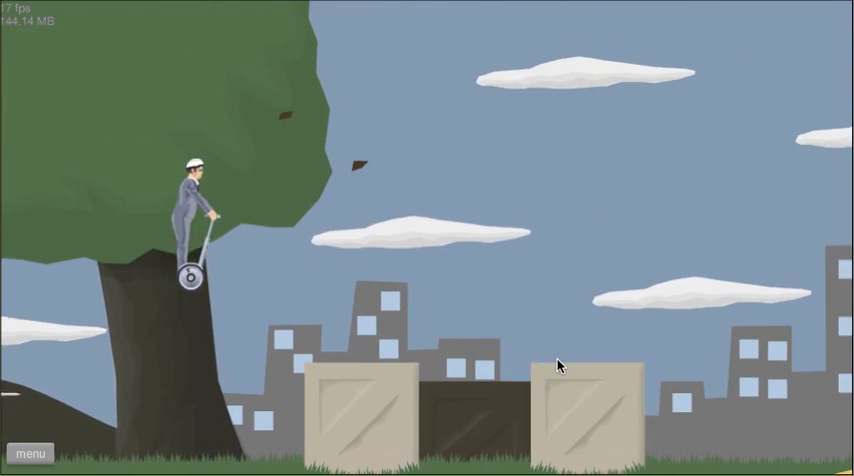
key("Up")
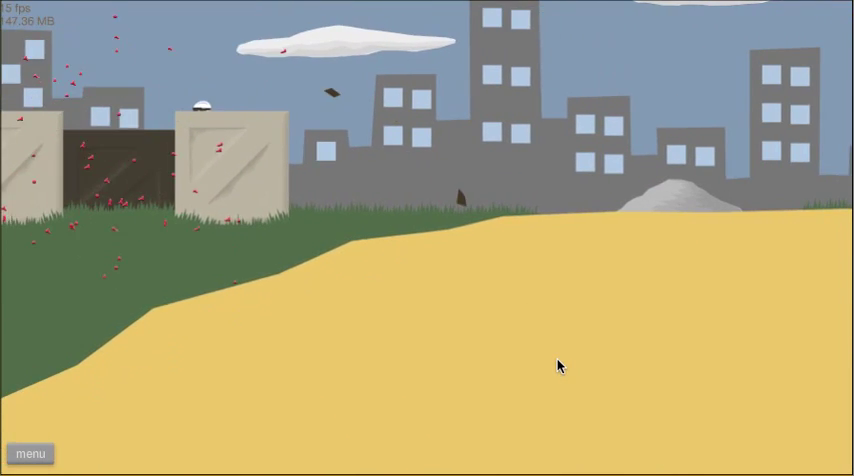
key("Up")
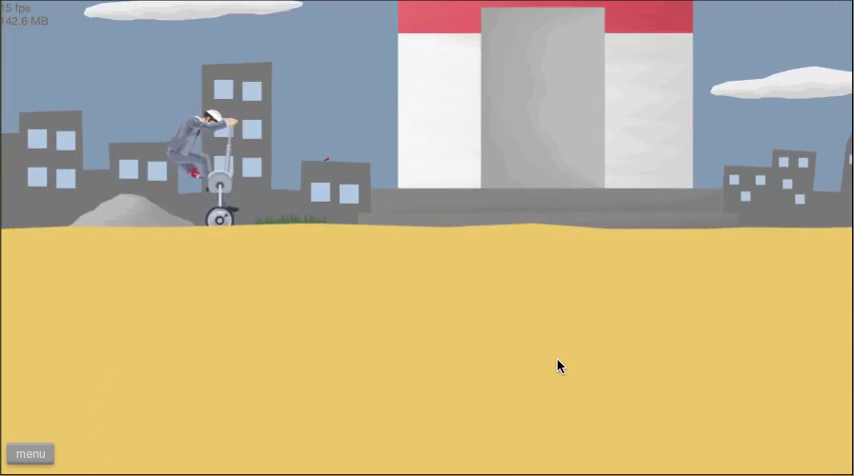
key("Up")
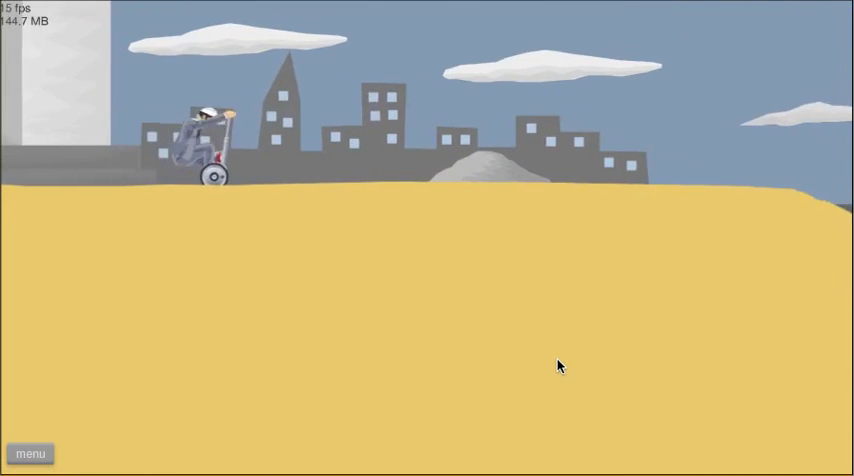
key("Up")
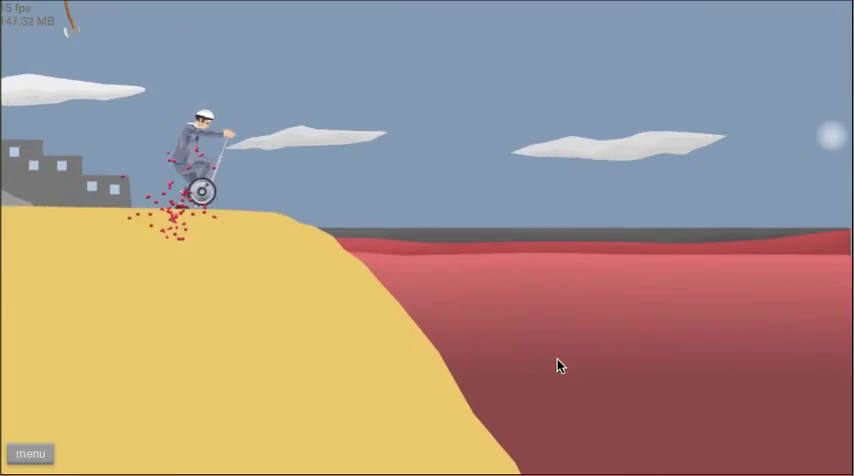
key("Up")
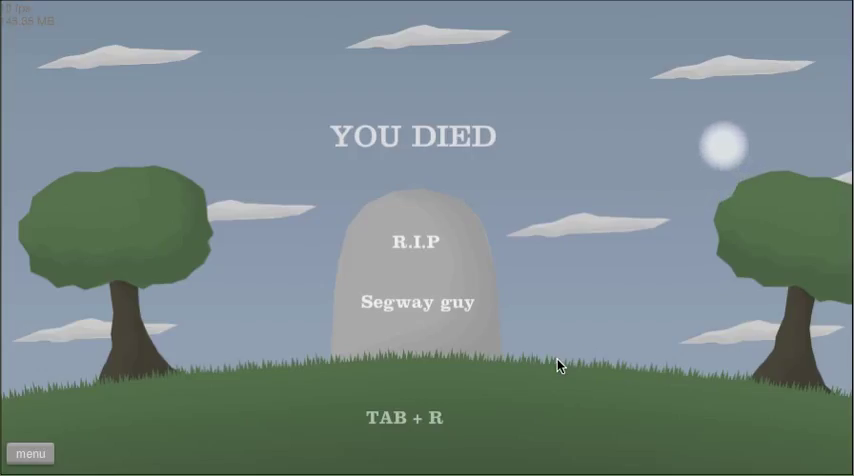
Pause, retry The Seginators, and jump the segway toward the crates and buildings
key("Escape")
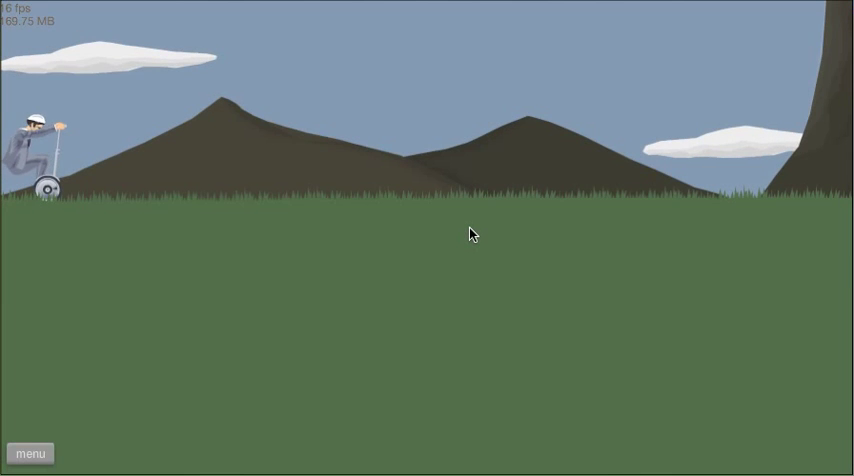
key("space")
key("Up")
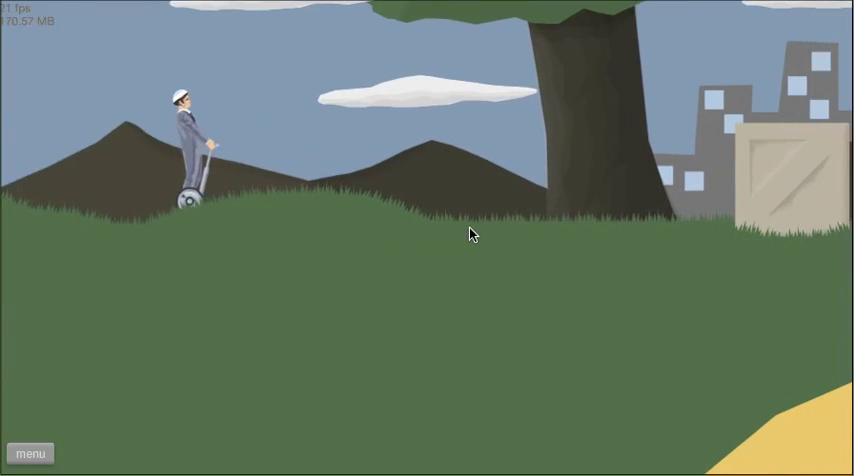
key("Up")
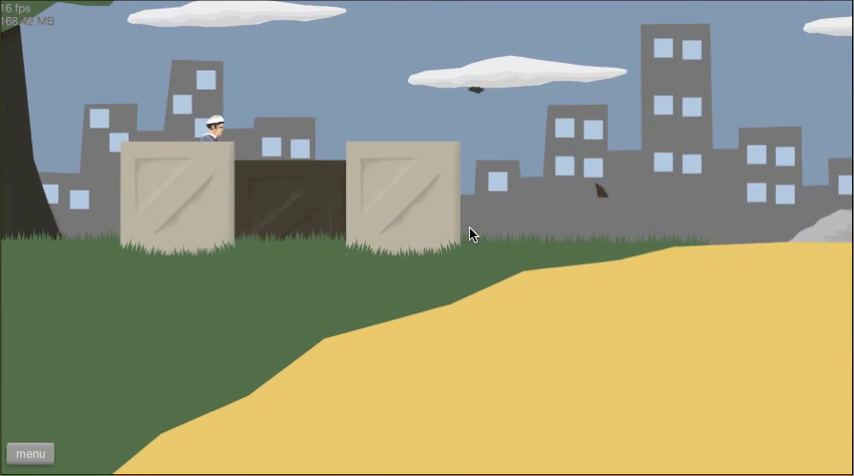
key("Left")
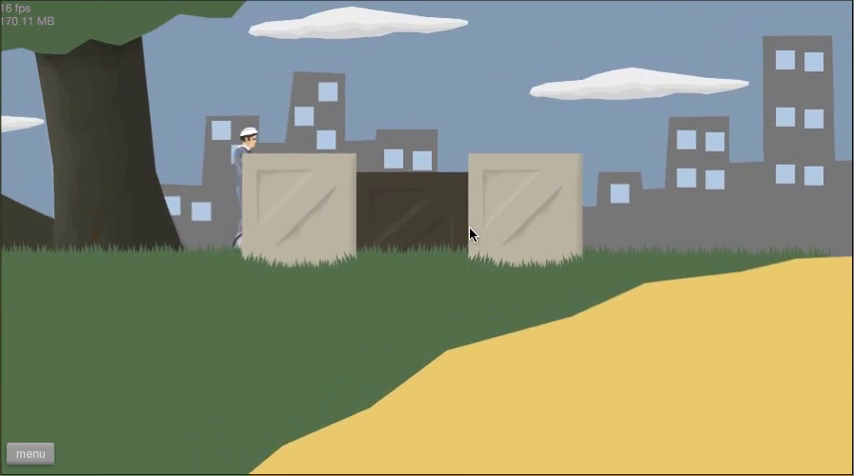
key("Left")
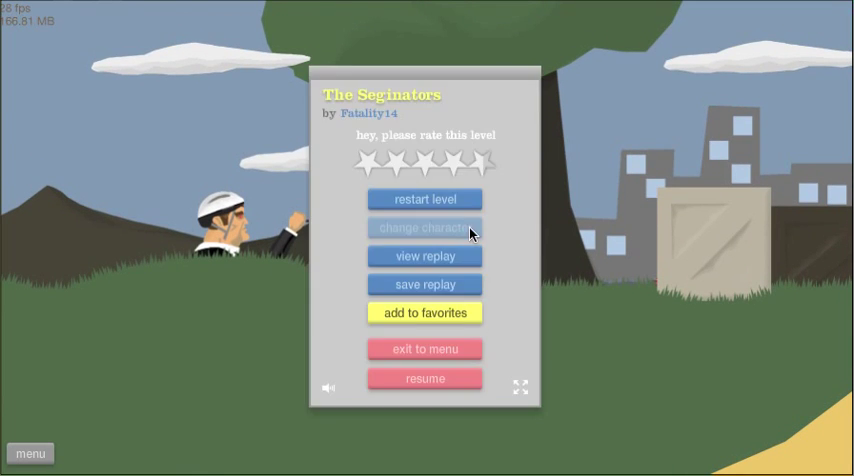
Exit The Seginators to the main menu and open the user-submitted level browser
left_click(433, 352)
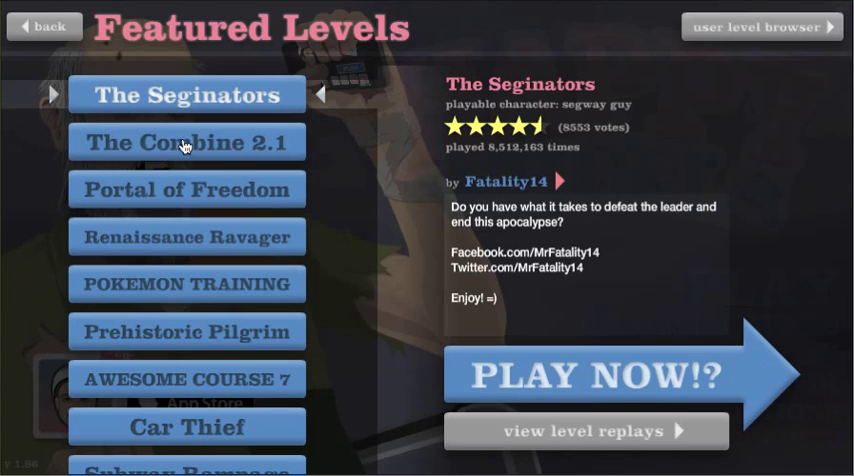
left_click(42, 30)
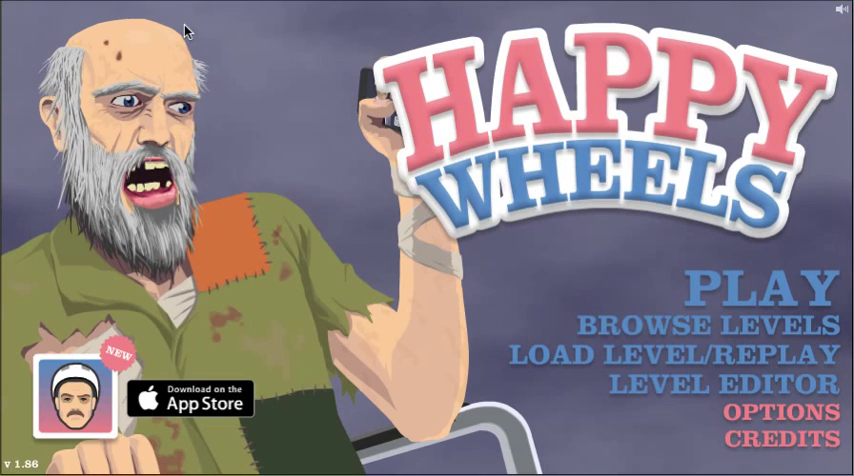
left_click(820, 288)
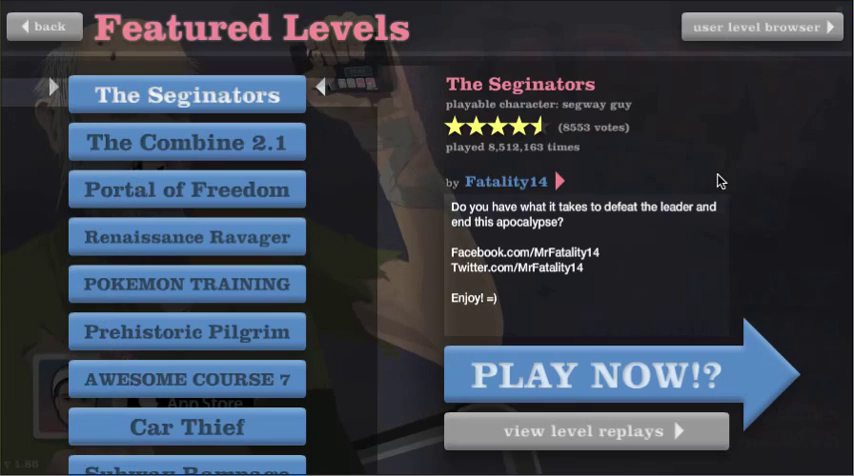
left_click(745, 33)
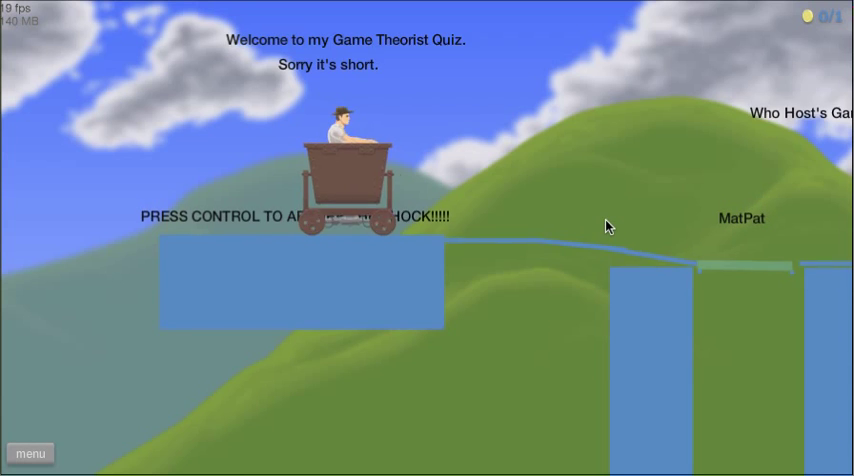
Roll the mine cart along the bridge, then pause and exit Game Theorist Quiz
key("Right")
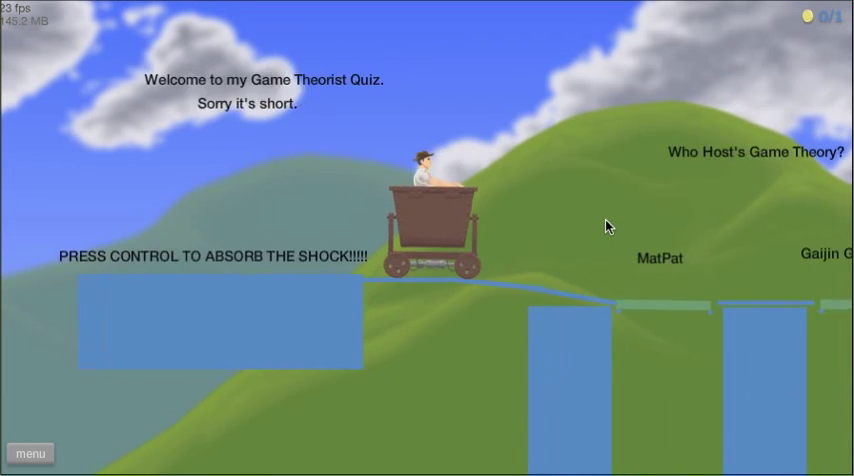
key("Right")
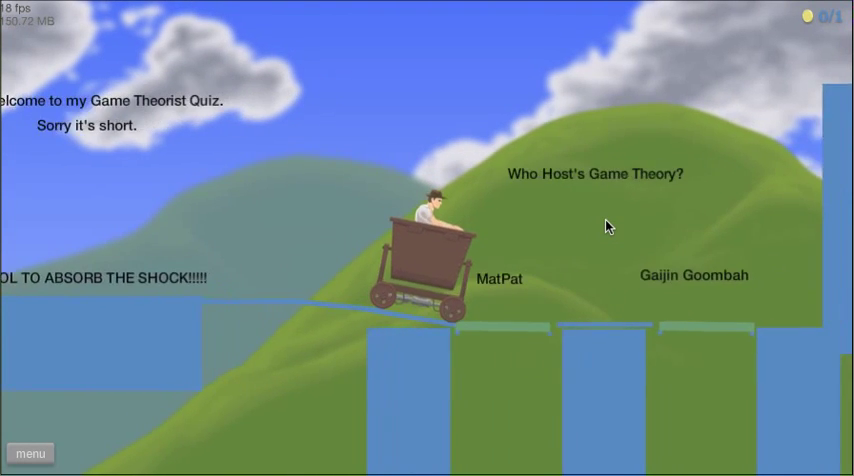
key("Right")
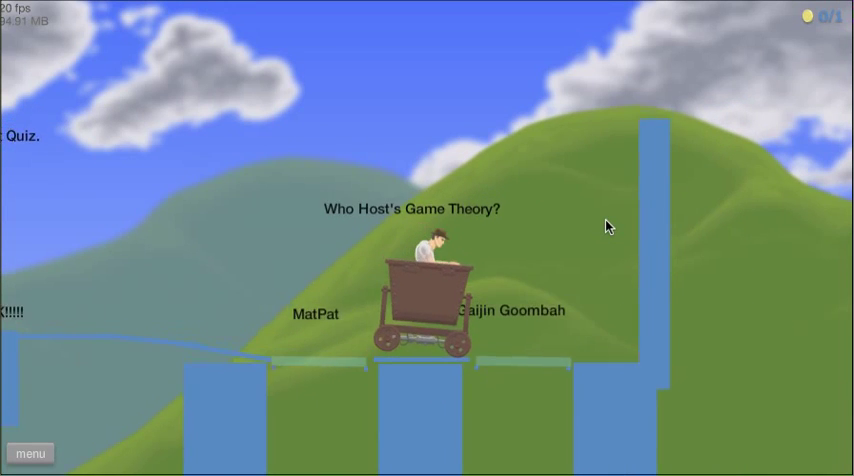
key("Left")
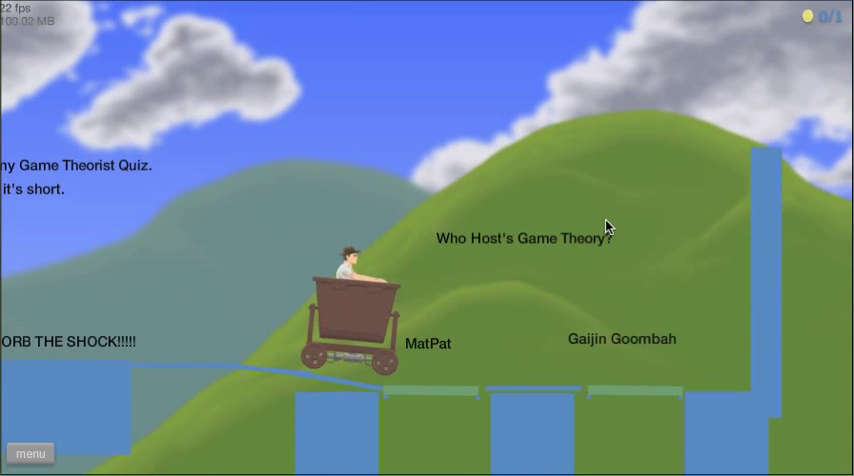
key("Escape")
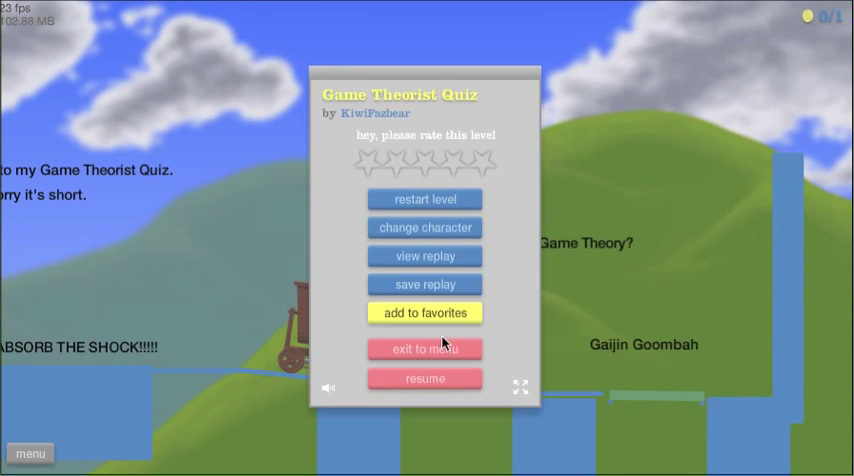
left_click(422, 350)
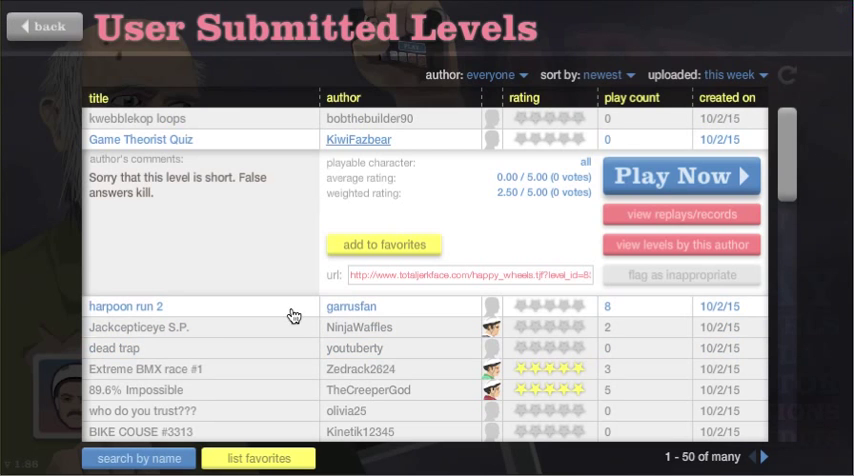
Start Jackcepticeye S.P. and ride the segway forward, jumping
left_click(230, 332)
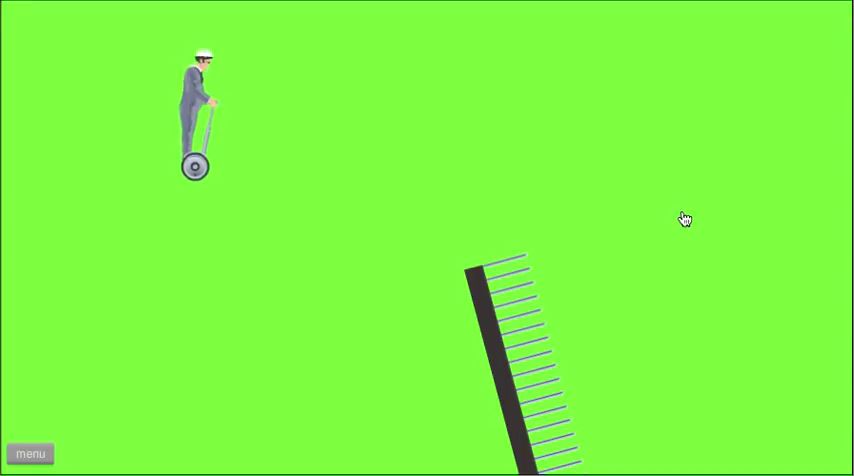
key("Up")
key("space")
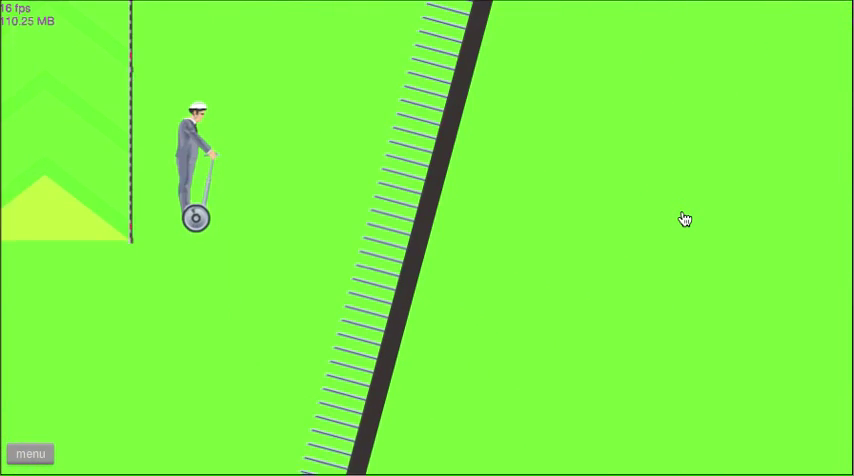
Ride the segway over the red platform and past the rake to the finish
key("Up")
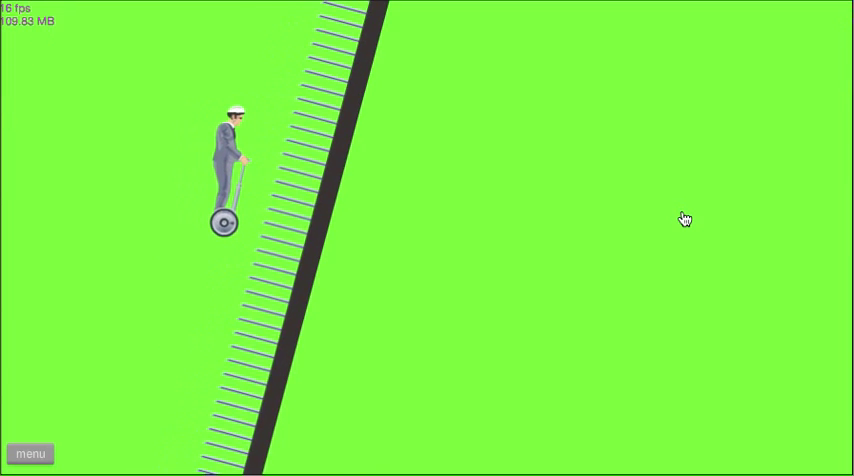
key("Up")
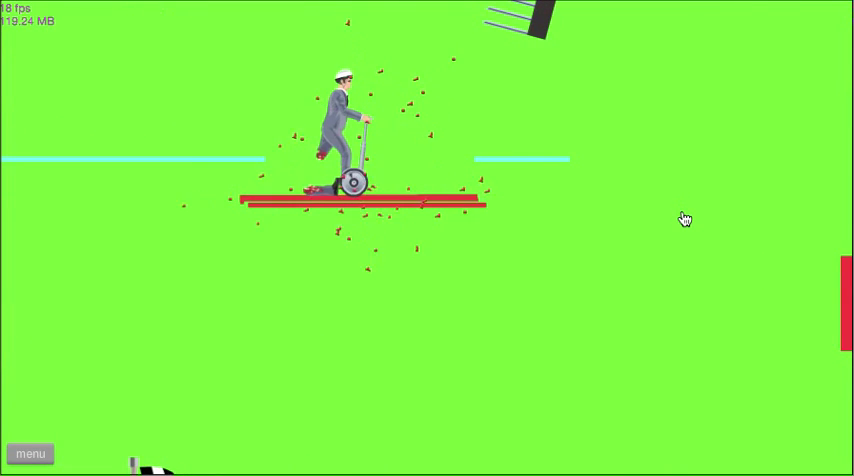
key("Up")
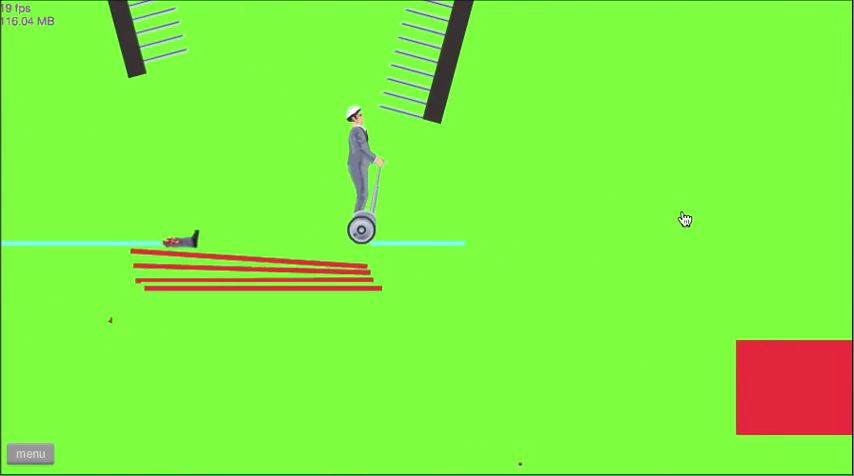
key("space")
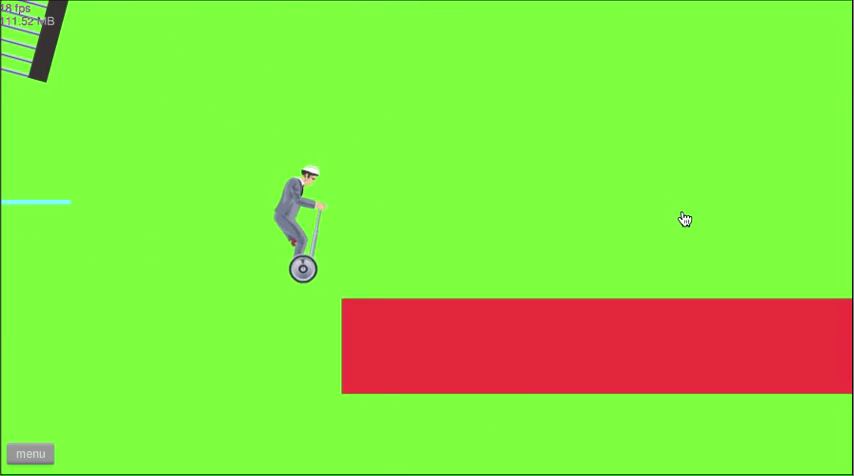
key("Left")
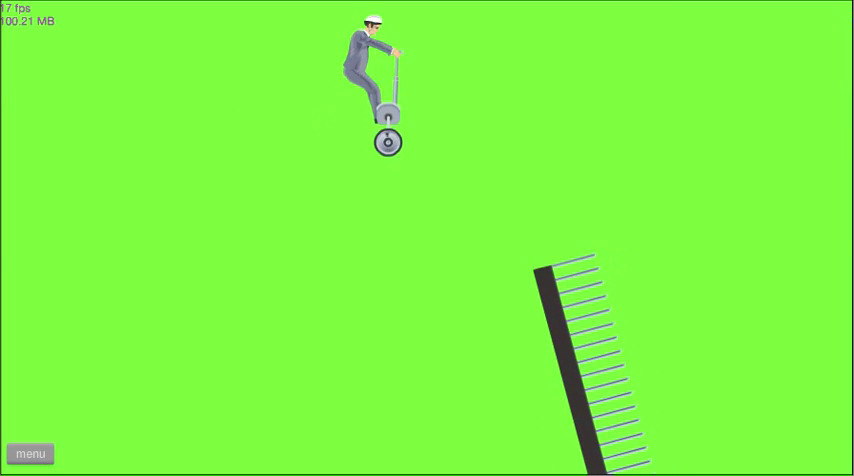
key("Right")
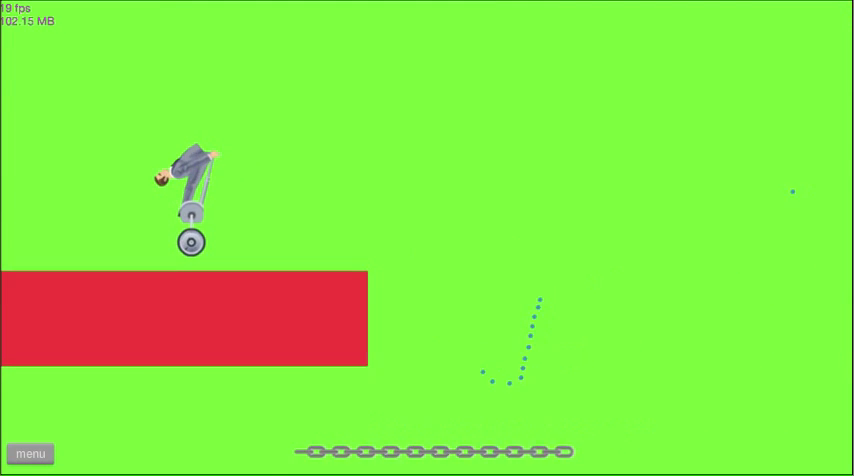
key("Escape")
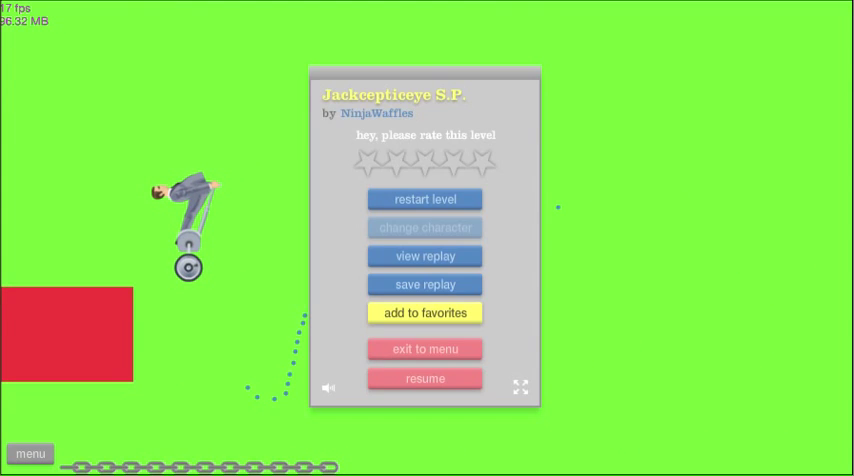
key("Escape")
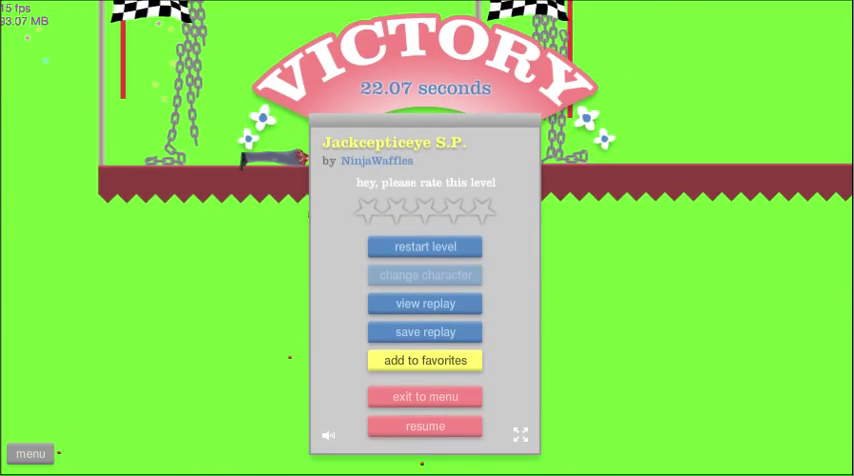
Exit the victory screen and launch 89.6% Impossible by TheCreeperGod
left_click(423, 399)
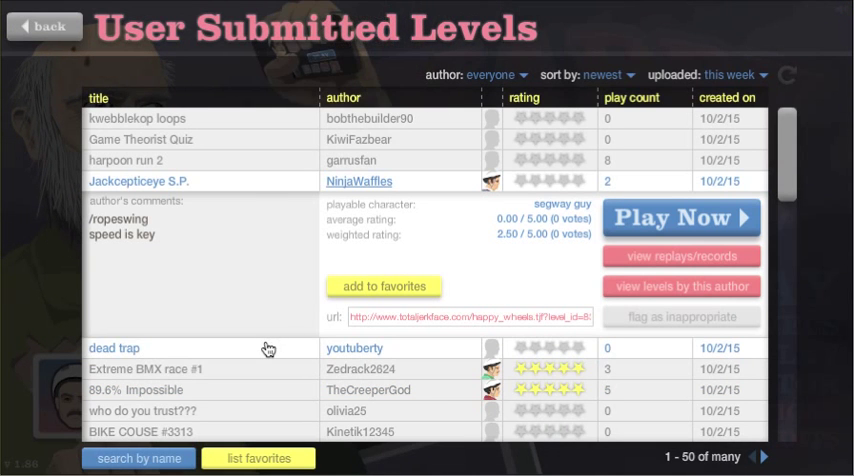
left_click(225, 392)
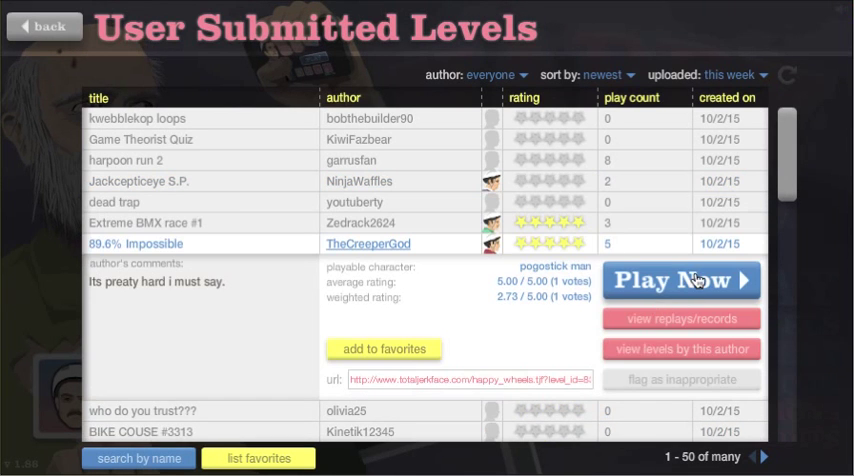
left_click(697, 279)
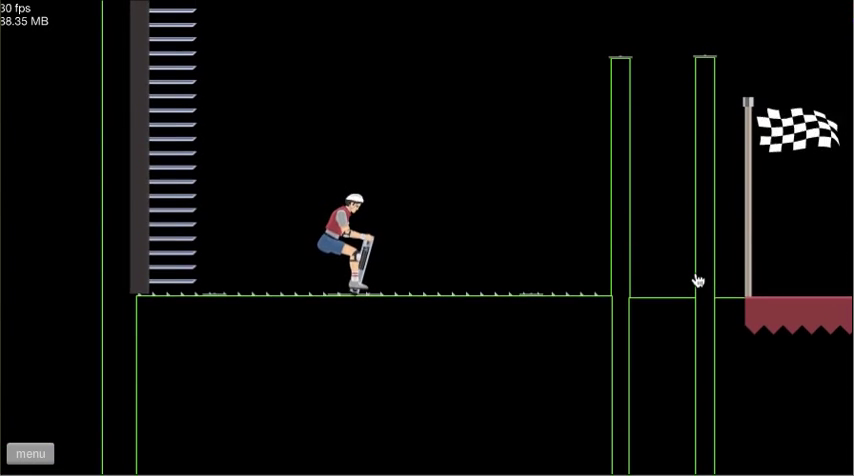
Make the first pogostick jumps, restarting with R after each crash
key("space")
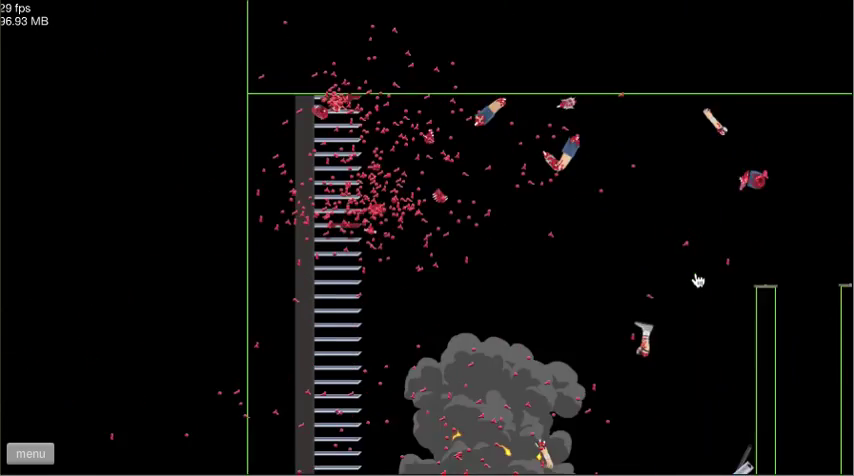
key("Escape")
key("r")
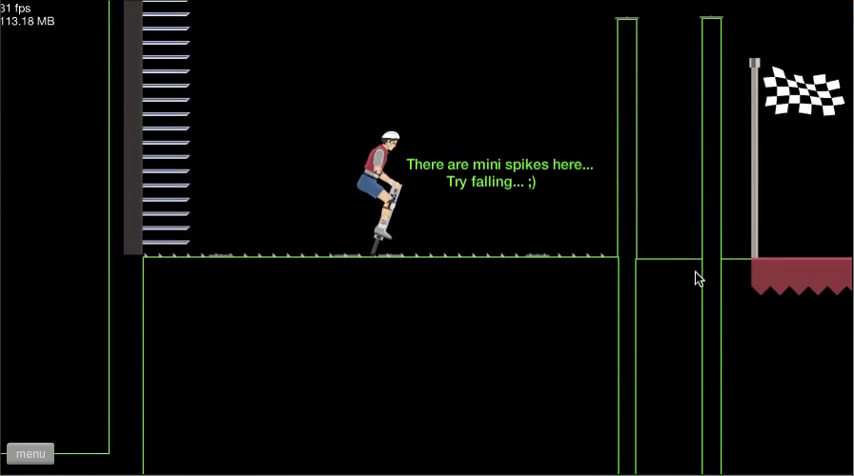
key("space")
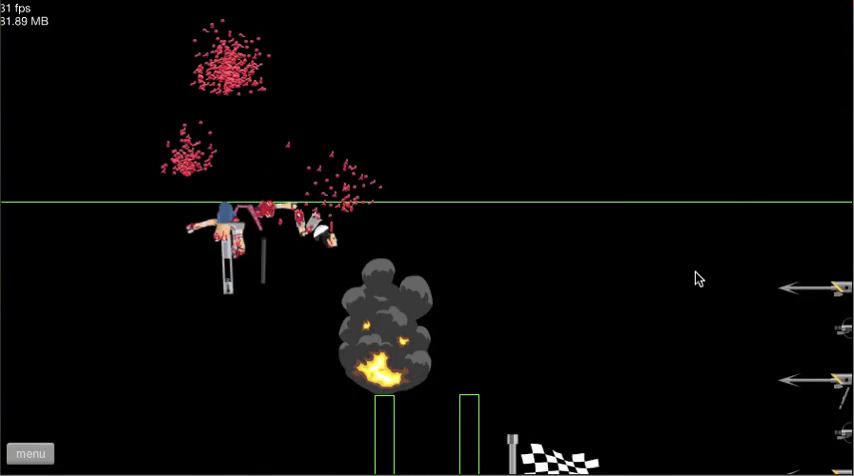
key("Escape")
key("r")
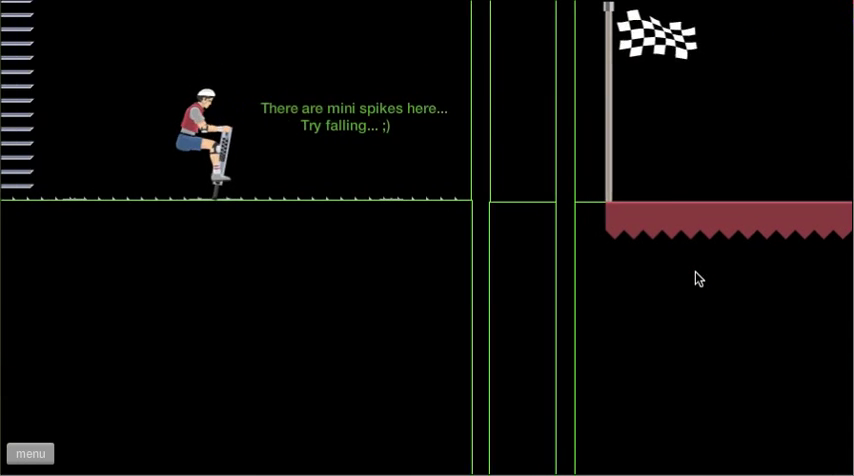
Hop the pogostick forward and jump high toward the pillars until the rider explodes
key("Right")
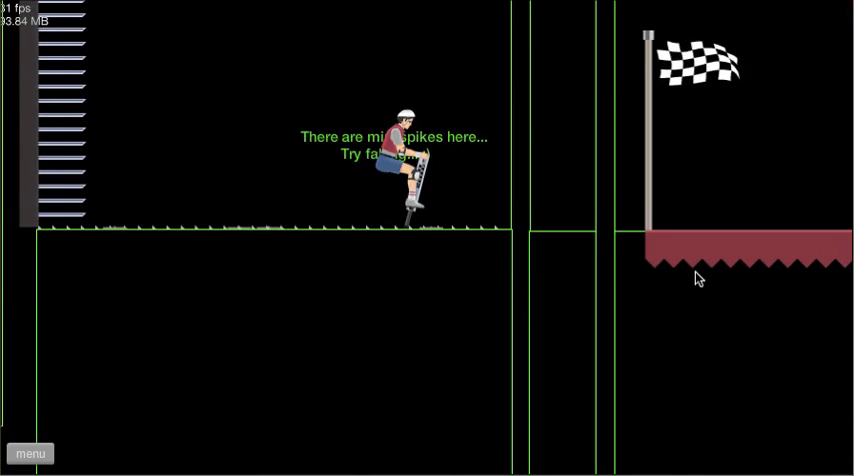
key("space")
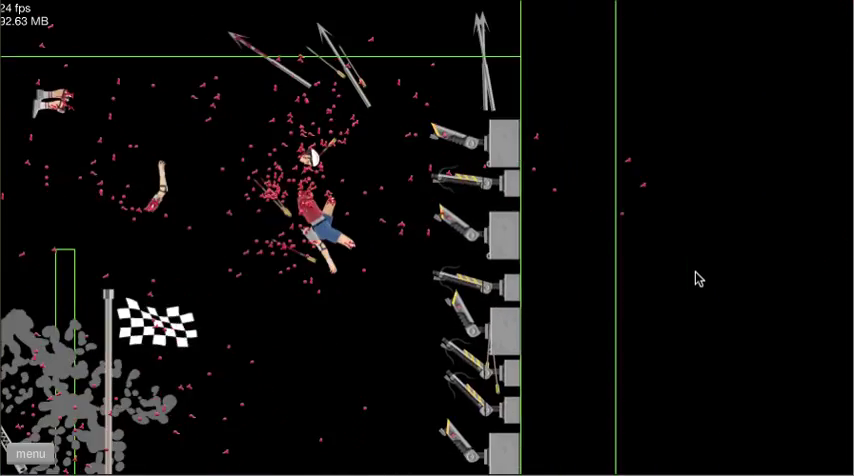
key("Escape")
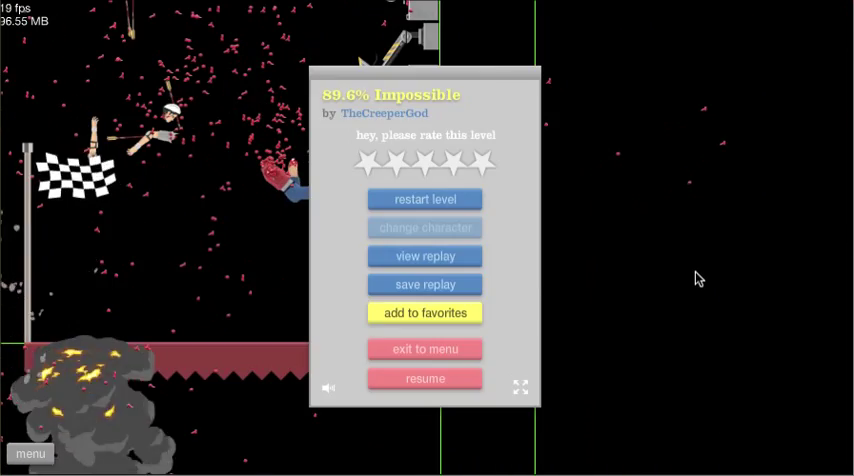
key("space")
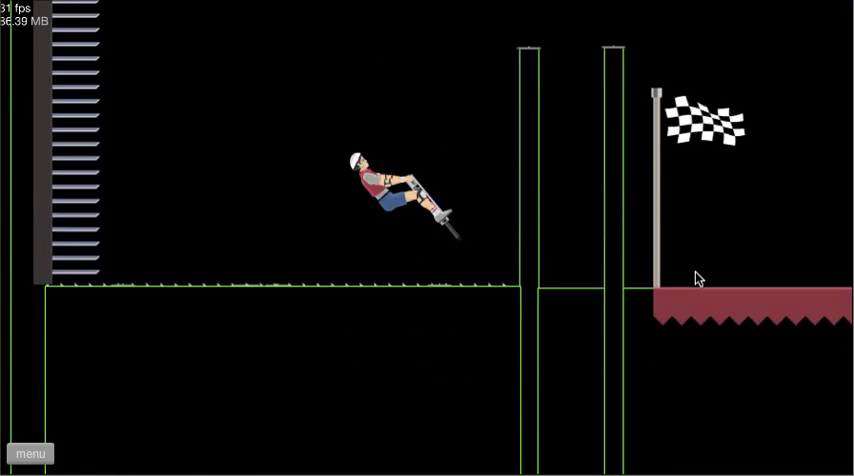
key("Escape")
key("Escape")
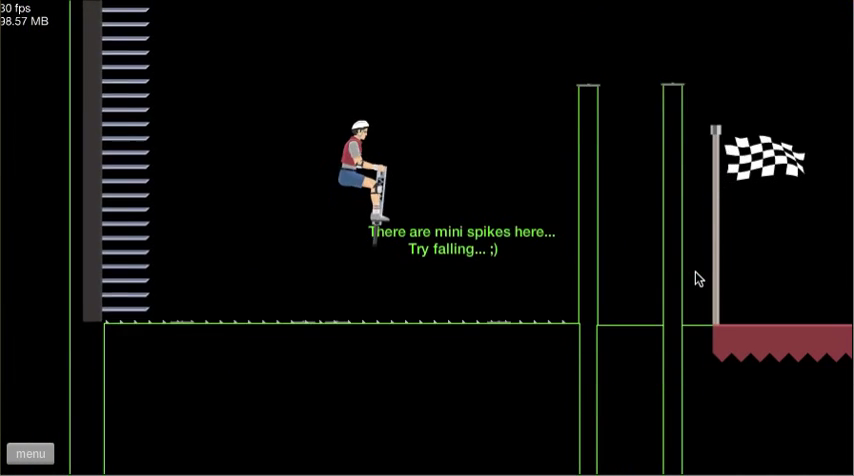
Repeat high pogostick bounces toward the finish, restarting after each crash
key("space")
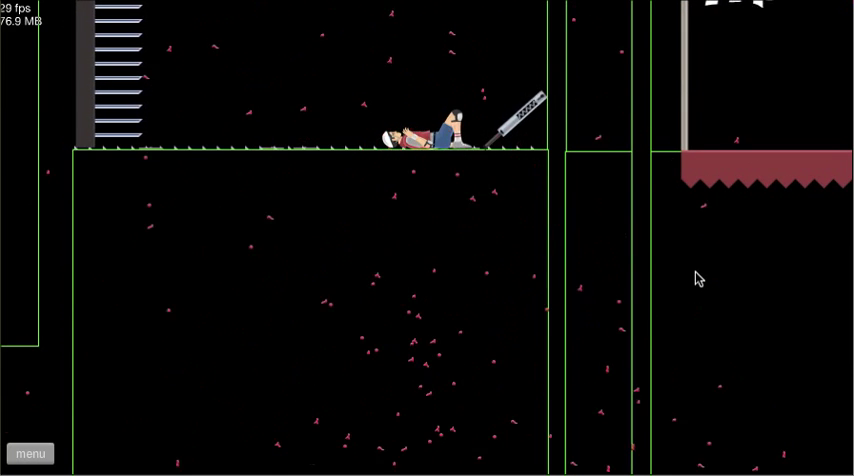
key("Escape")
key("space")
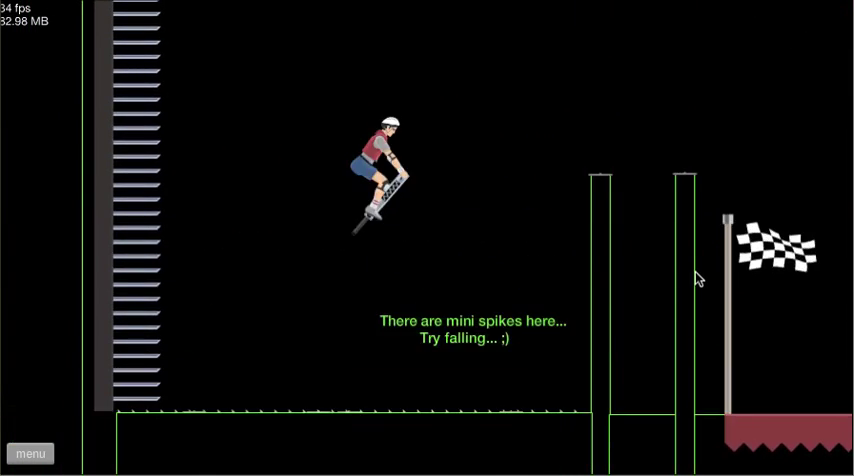
key("space")
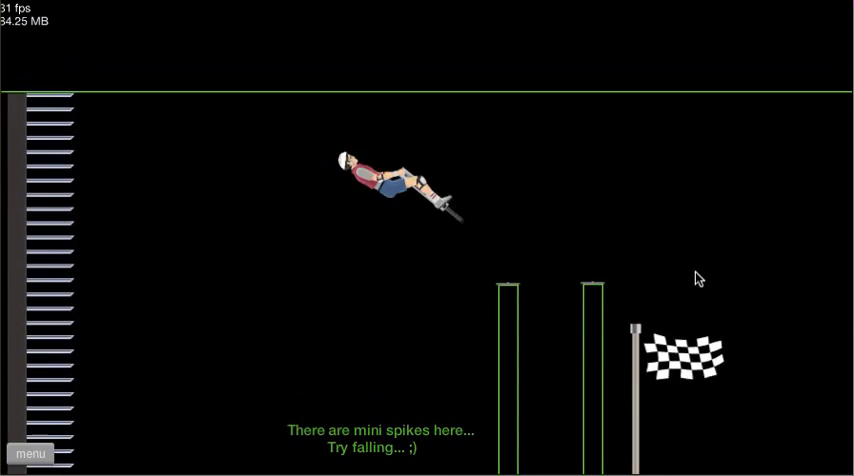
key("Escape")
key("space")
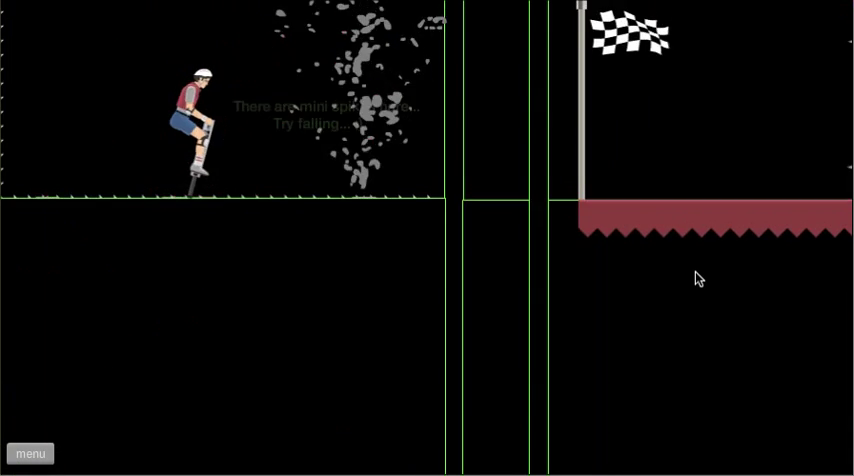
key("space")
key("space")
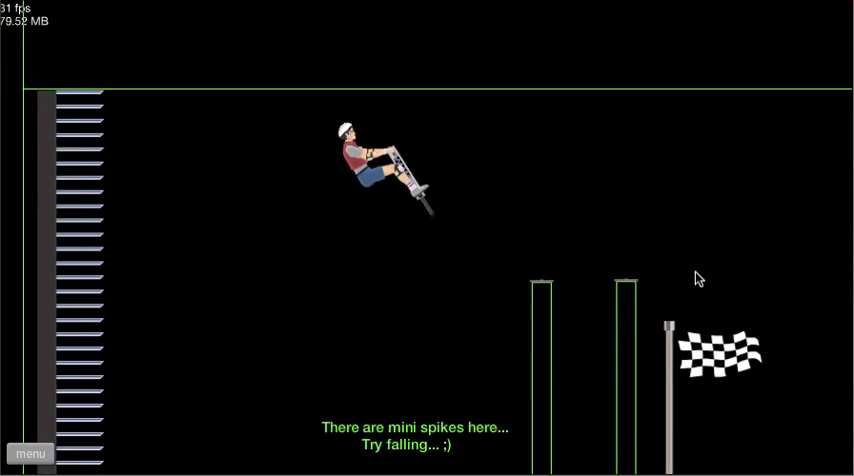
key("Escape")
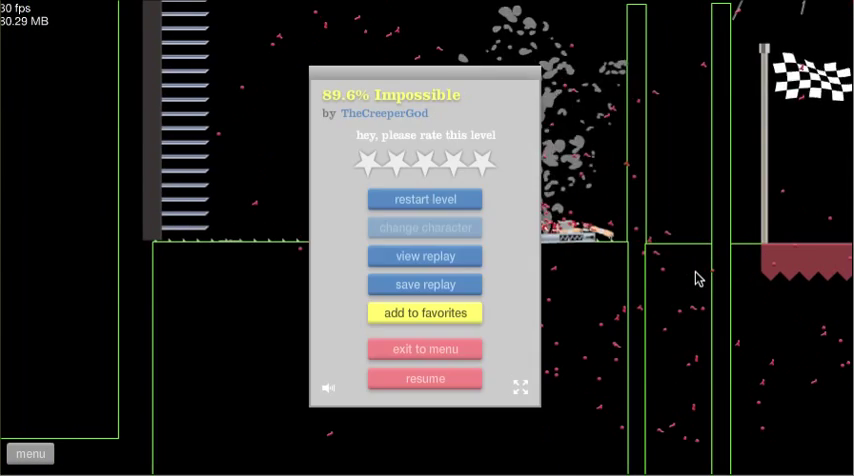
Restart and try flipping the rider over the pillars toward the finish flag
key("space")
key("space")
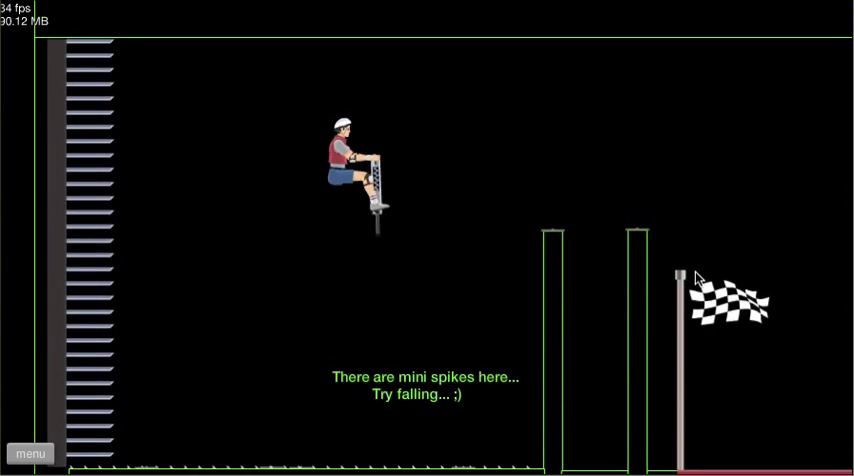
key("Escape")
key("space")
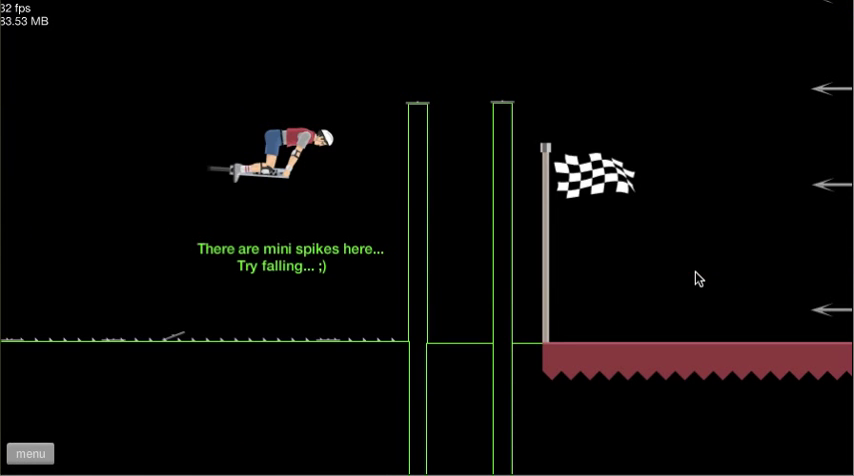
key("space")
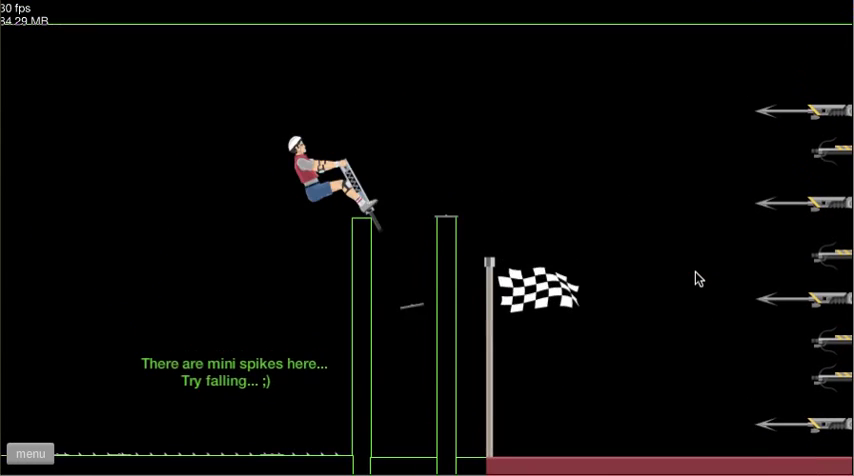
key("space")
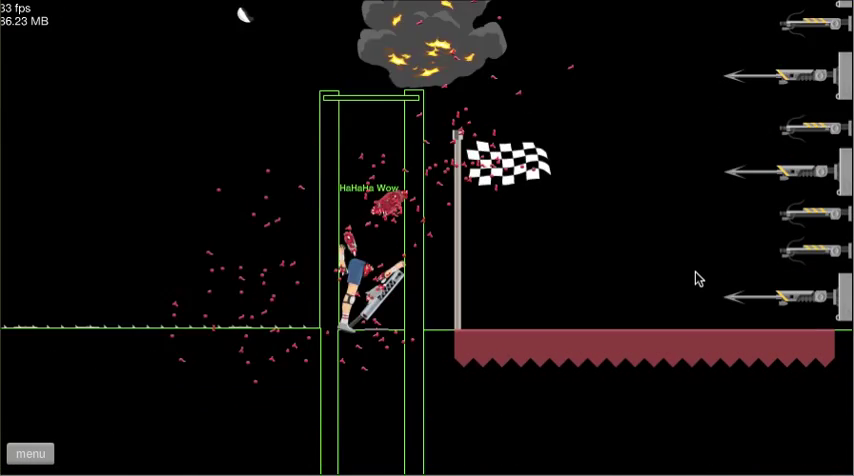
key("Escape")
Restart with Tab and hop forward into another high jump
key("Tab")
key("space")
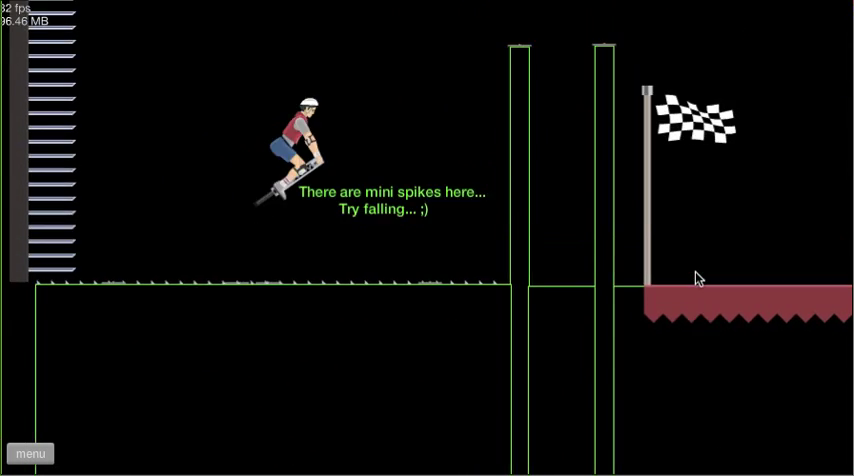
key("space")
key("Tab")
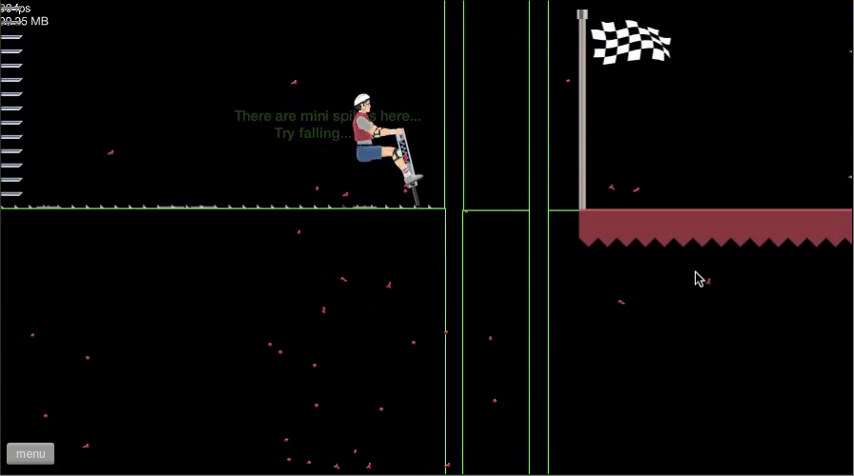
key("space")
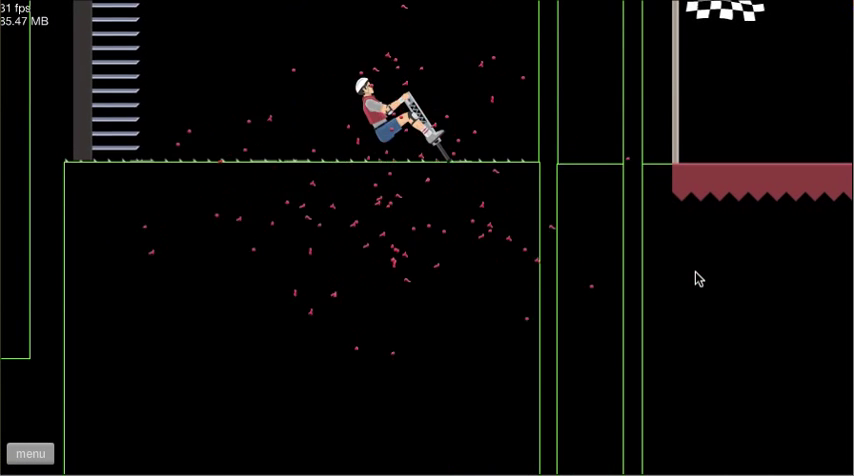
key("Tab")
key("space")
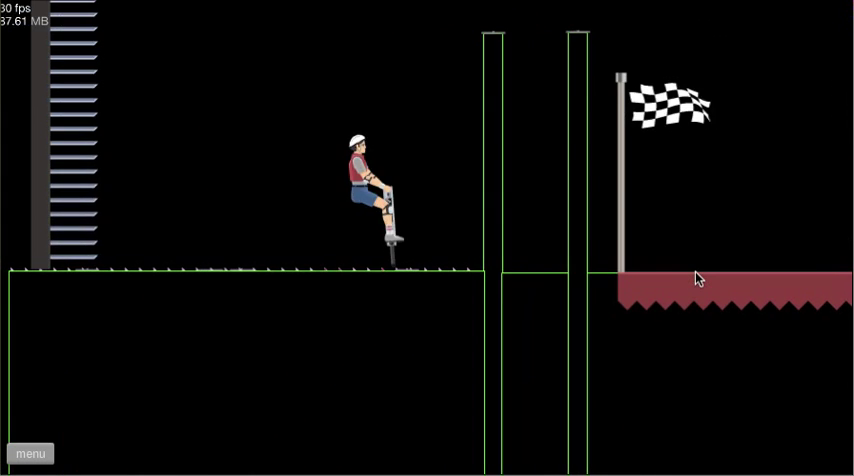
key("space")
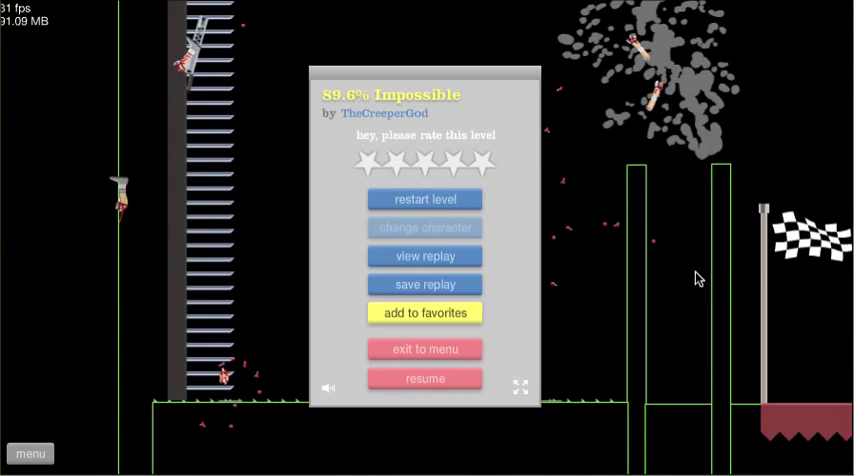
Bounce the rider high over the pillars again, restarting after the crash
key("Tab")
key("space")
key("space")
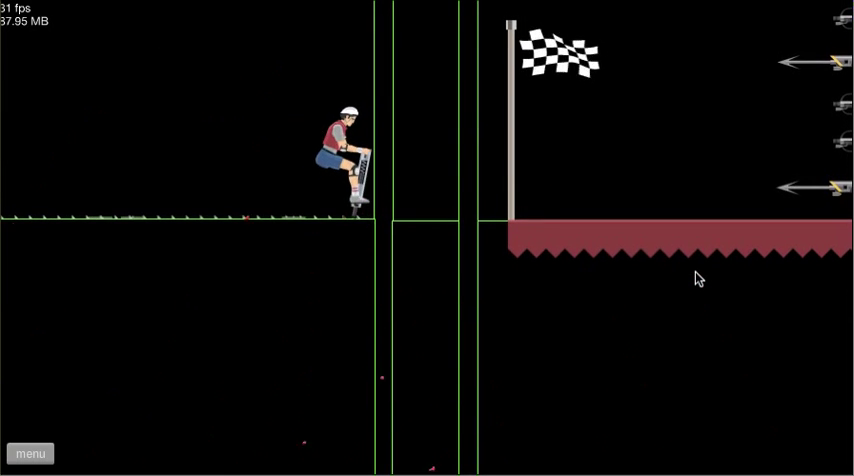
key("space")
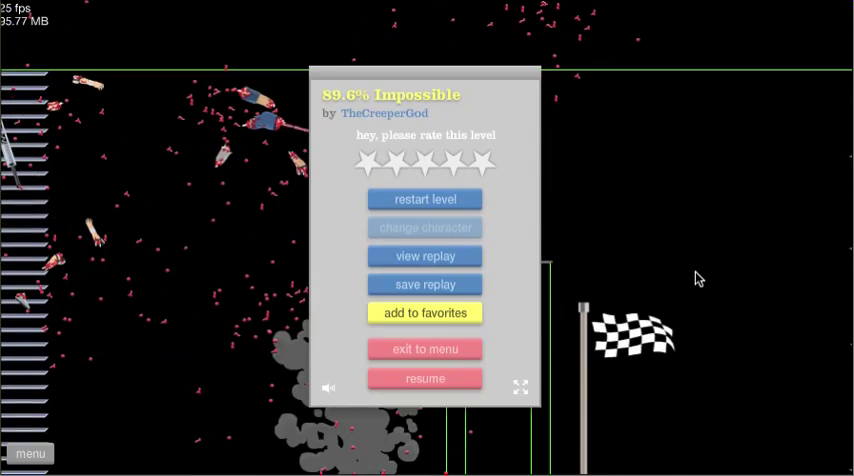
key("Tab")
key("space")
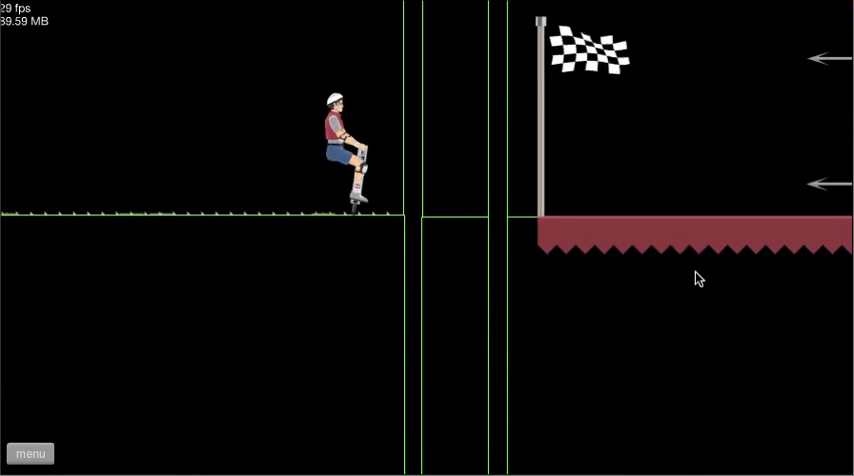
key("space")
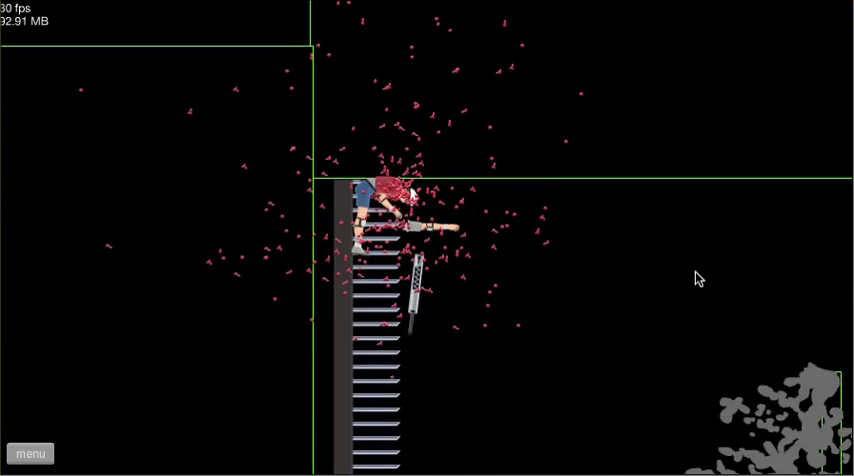
Make several more quick jumps with R restarts, ending on a fresh run at the start
key("r")
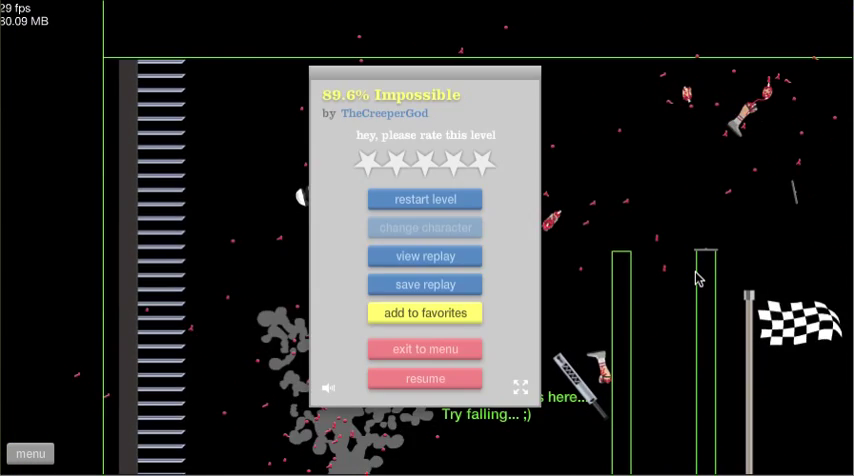
key("r")
key("space")
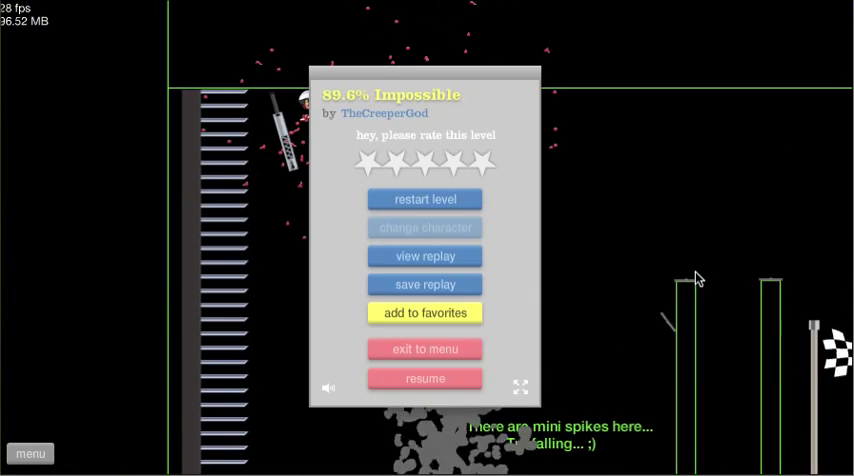
key("r")
key("space")
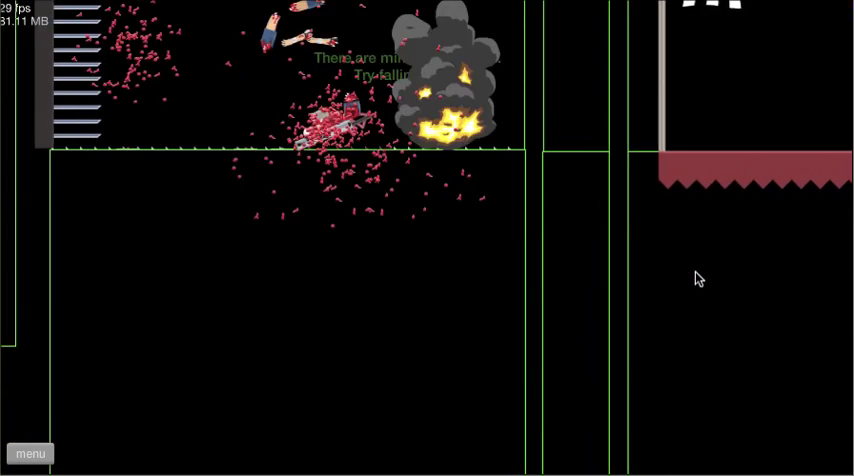
key("r")
key("space")
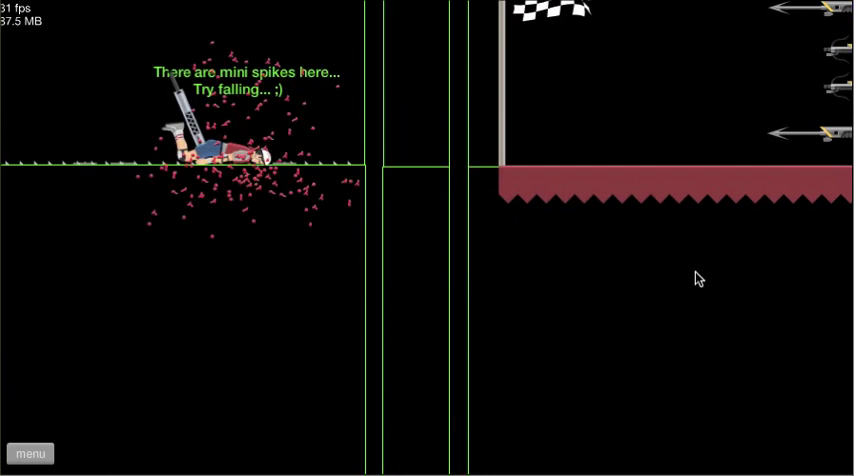
key("r")
key("space")
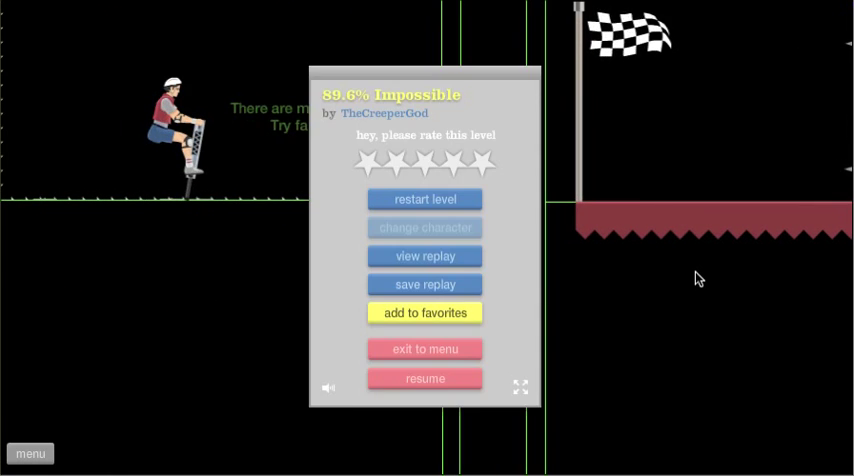
key("r")
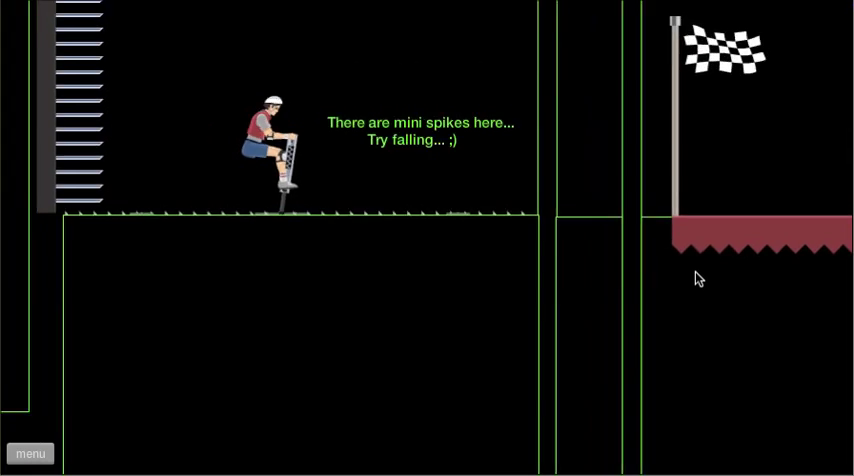